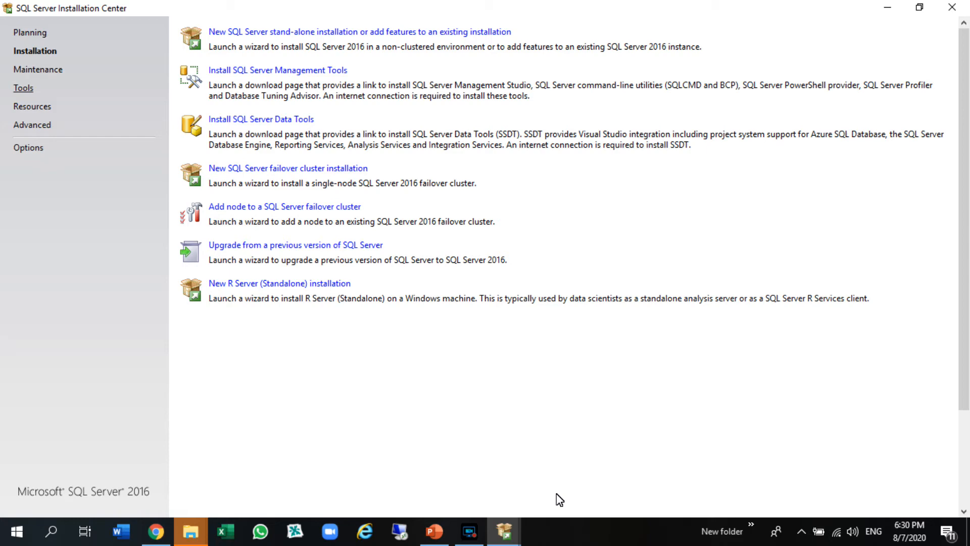
Launch the wizard for a new SQL Server stand-alone installation.
key("shift+Tab")
key("shift+Tab")
key("shift+Tab")
key("shift+Tab")
key("shift+Tab")
key("Return")
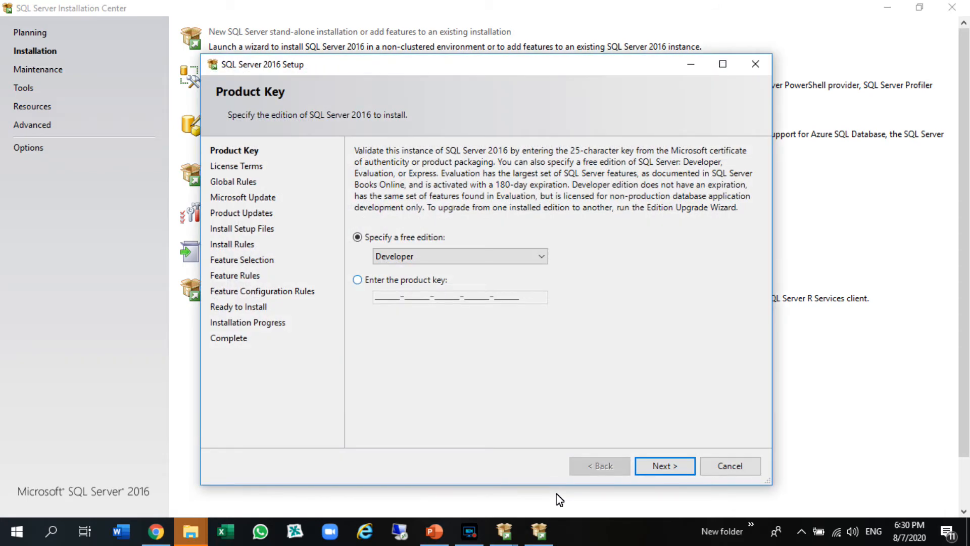
Specify the free Developer edition instead of a product key and continue to the license terms.
left_click(357, 280)
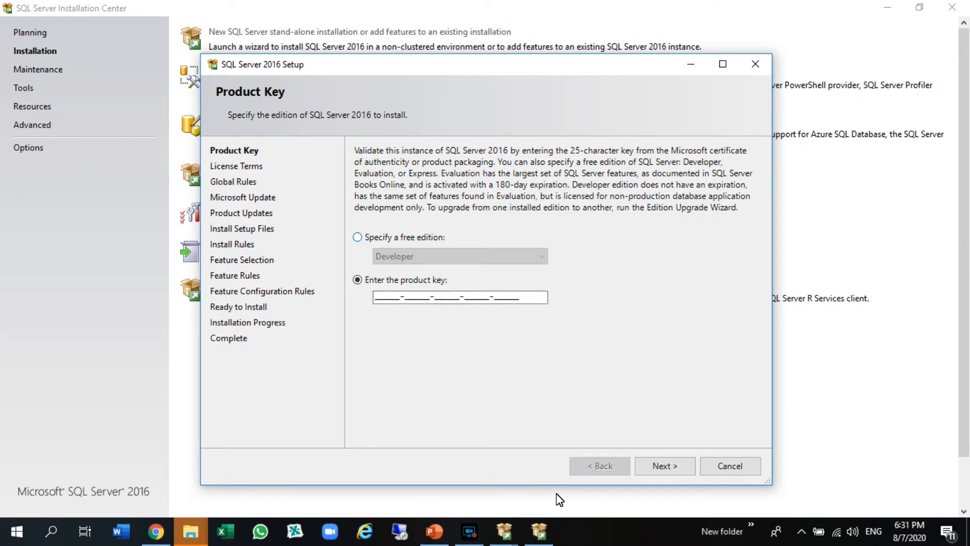
left_click(358, 237)
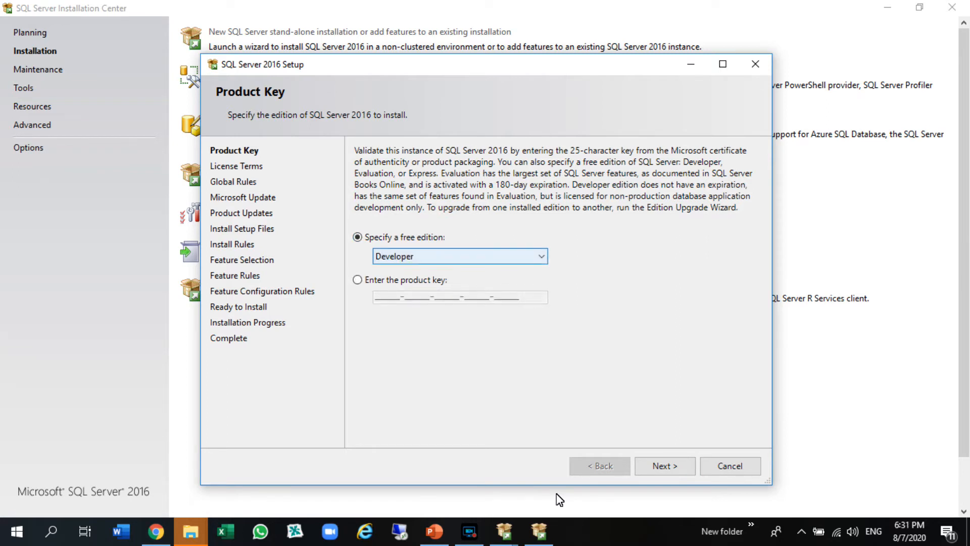
left_click(460, 256)
left_click(394, 281)
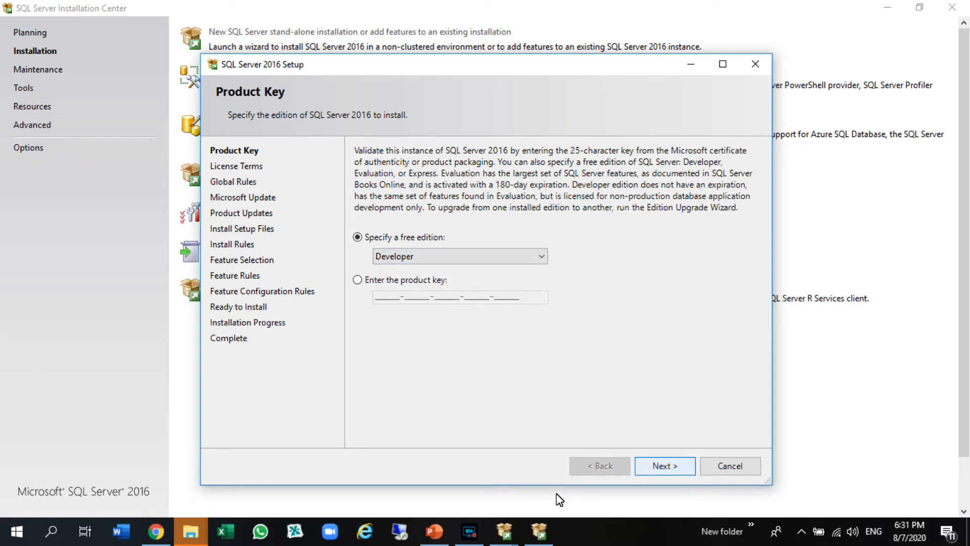
left_click(664, 466)
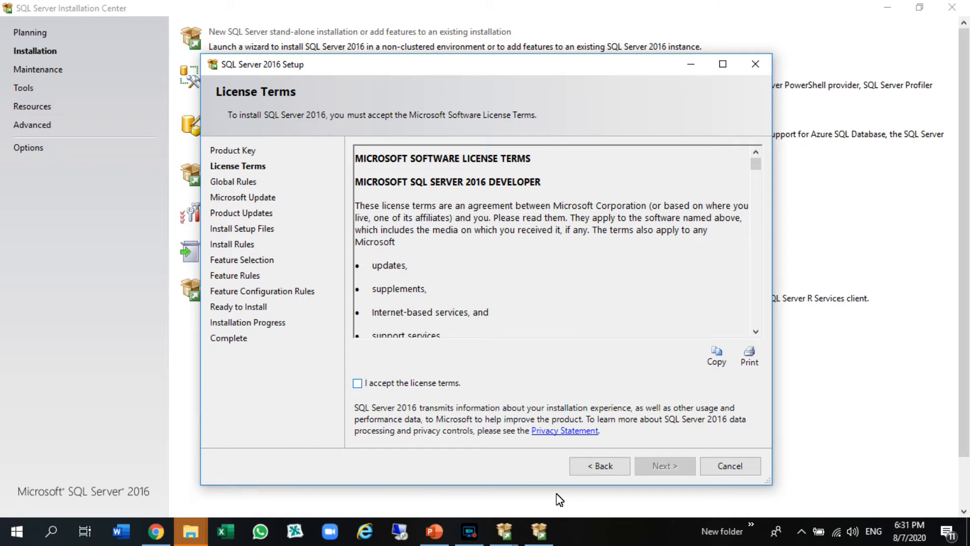
Accept the license terms and proceed to feature selection without enabling Microsoft Update.
left_click(357, 383)
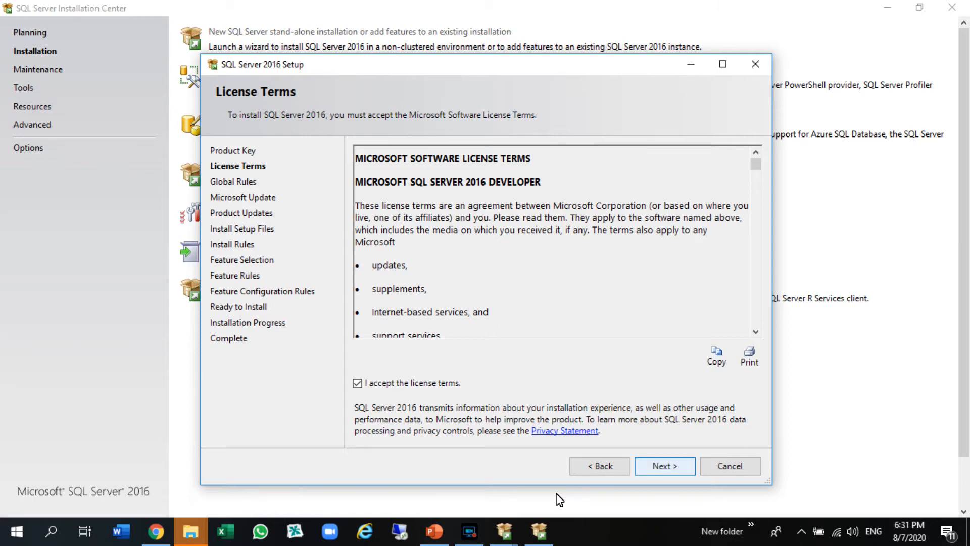
left_click(665, 465)
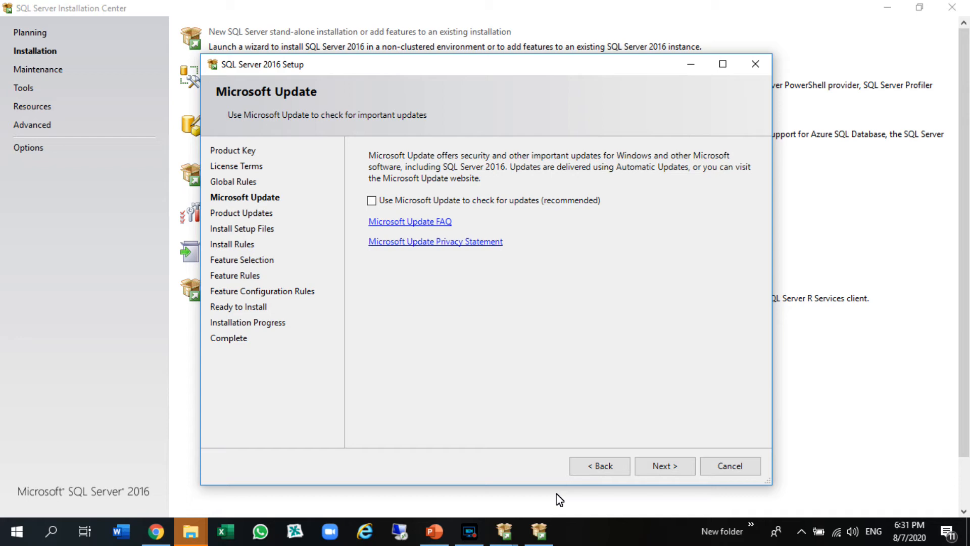
key("Return")
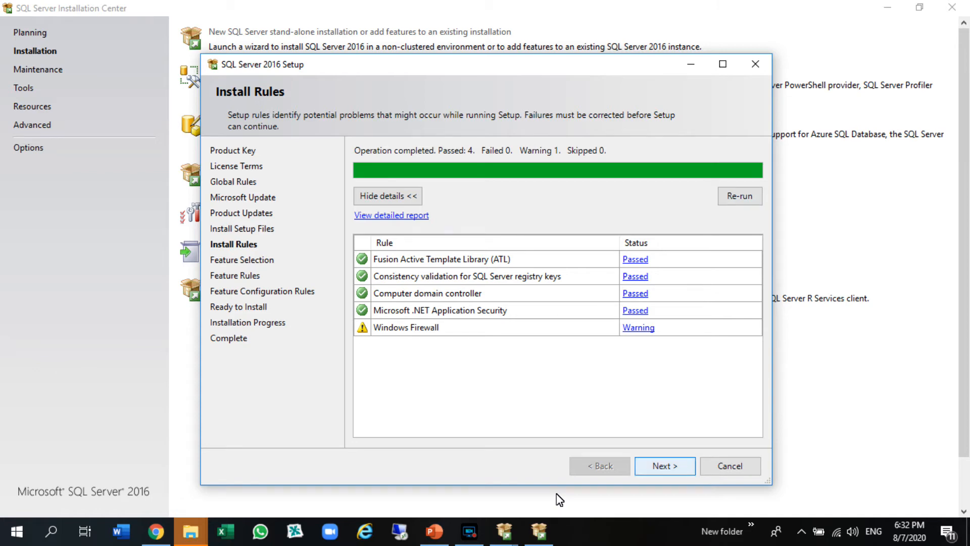
key("Return")
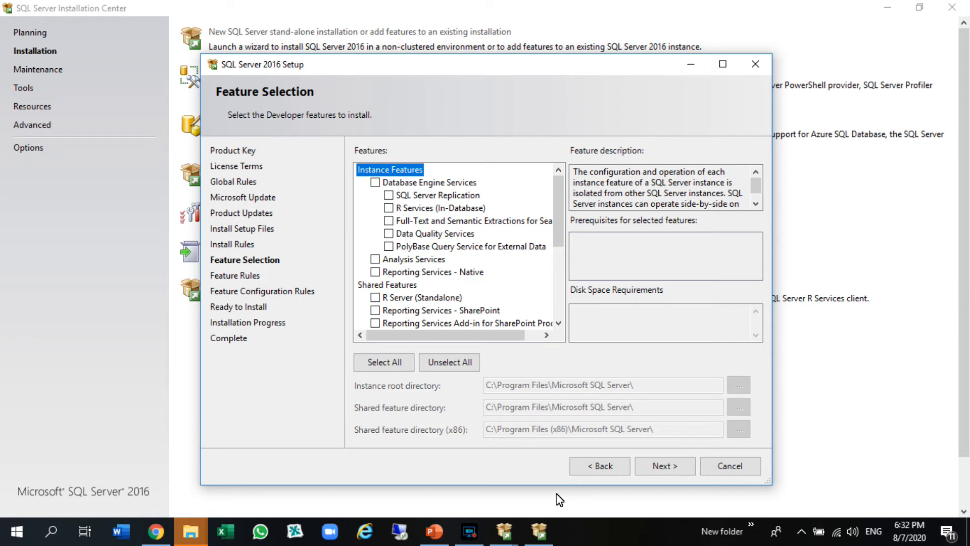
Select all features except R Services (In-Database) and R Server (Standalone), and run the feature rules check.
left_click(384, 362)
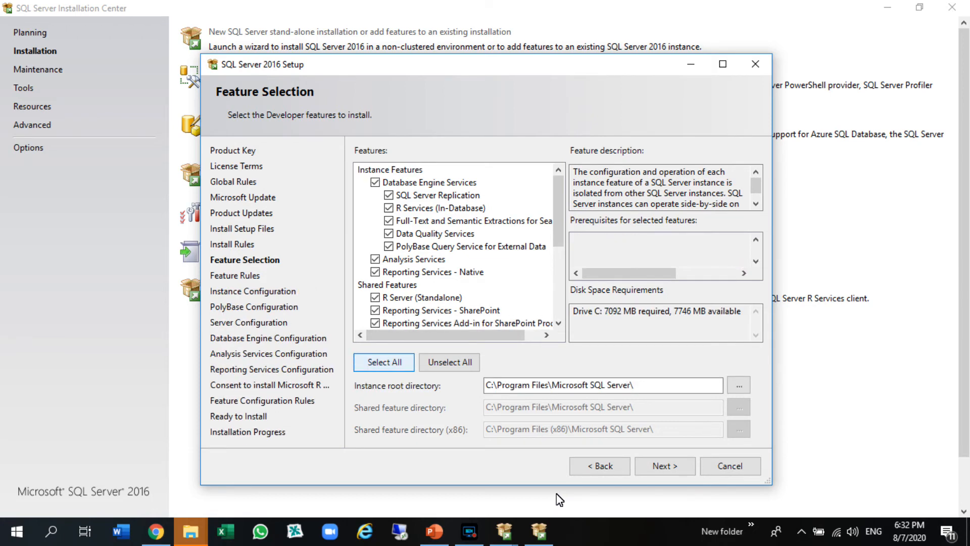
left_click(389, 208)
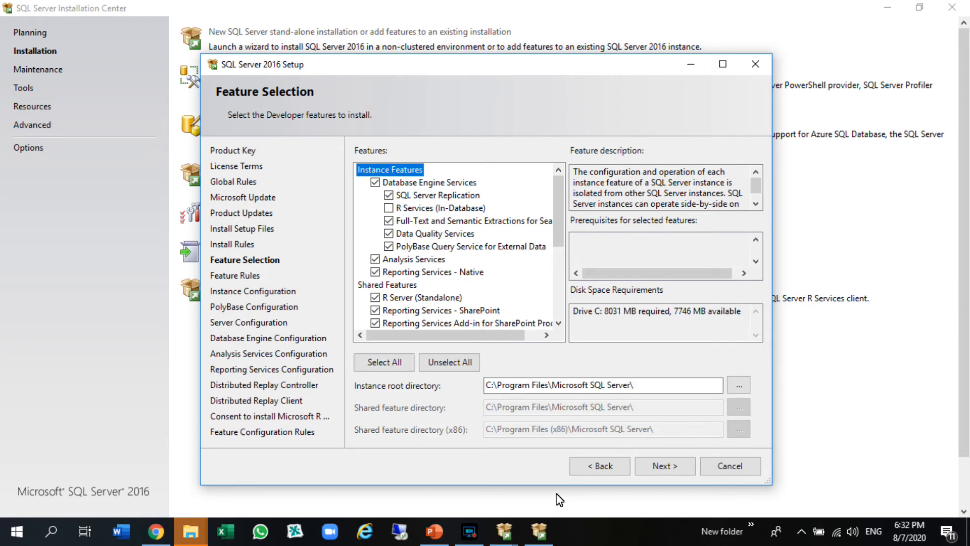
left_click(375, 297)
left_click_drag(558, 211, 558, 282)
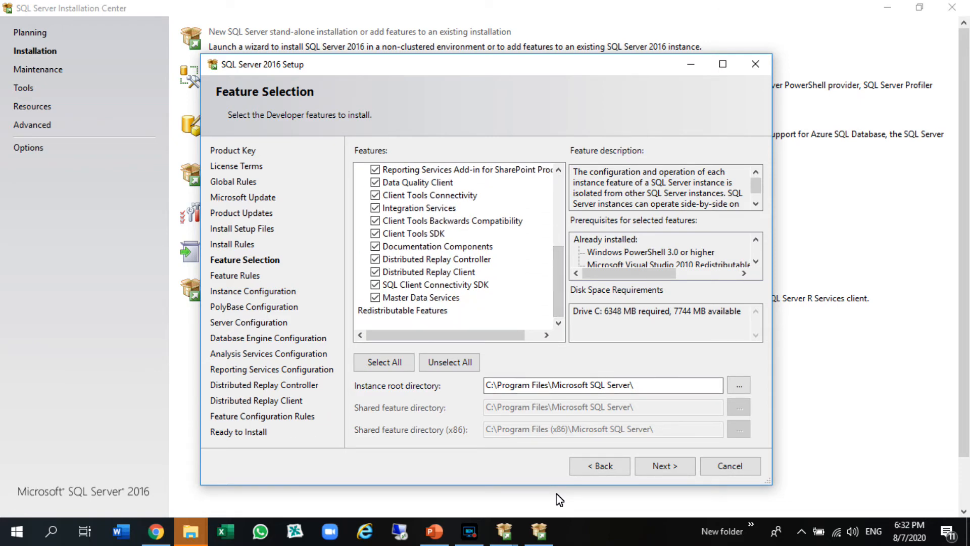
left_click(664, 466)
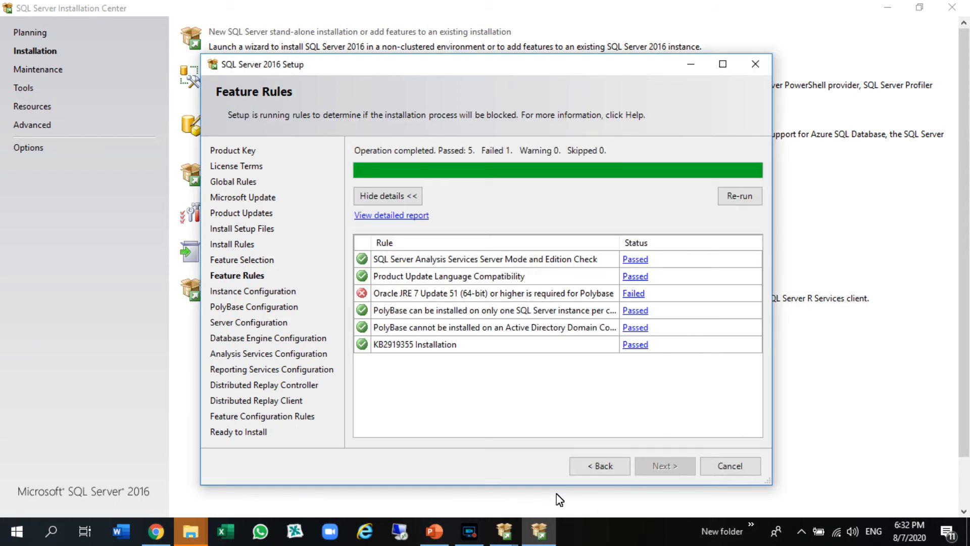
Return to feature selection, exclude PolyBase Query Service for External Data, and proceed to the instance configuration.
key("alt+b")
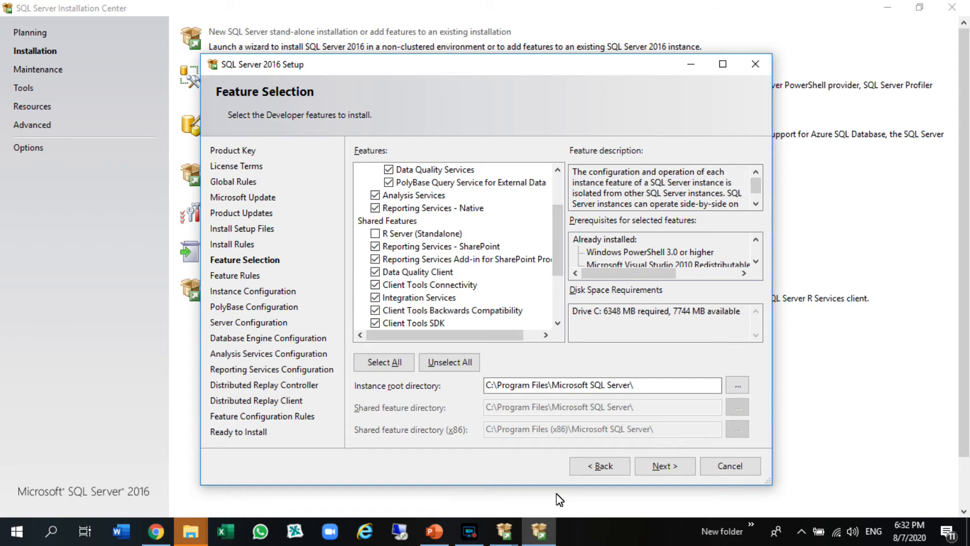
mouse_move(469, 531)
left_click_drag(558, 240, 558, 229)
left_click(388, 208)
left_click(665, 466)
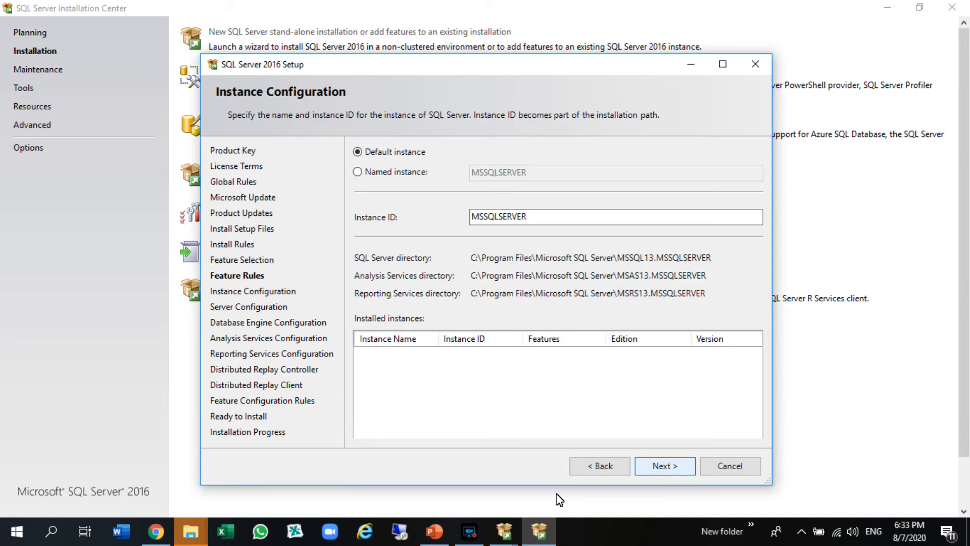
left_click(191, 530)
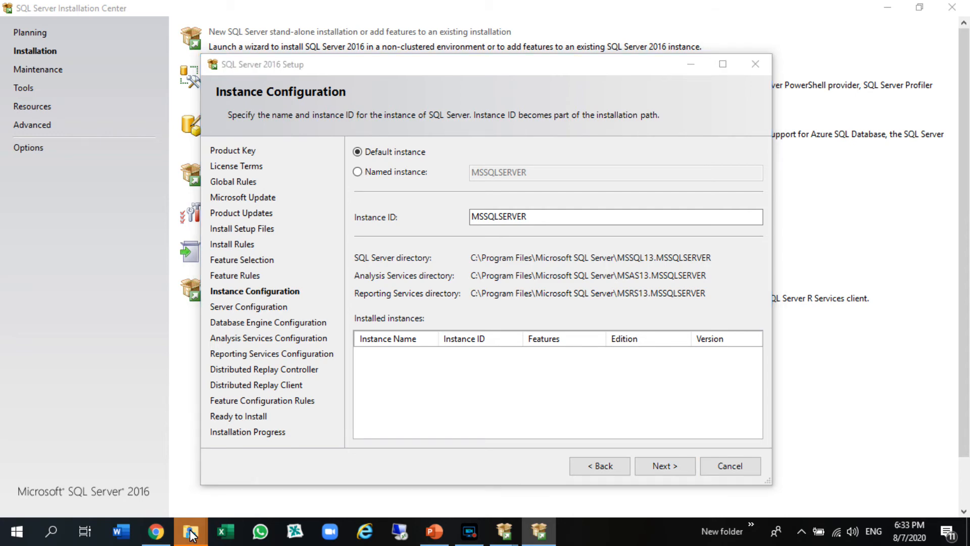
left_click(283, 475)
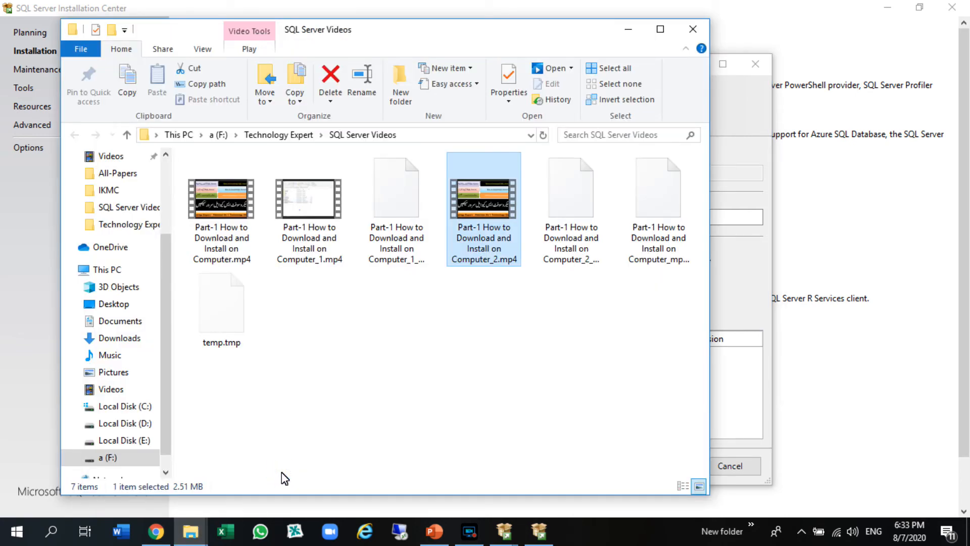
left_click(475, 533)
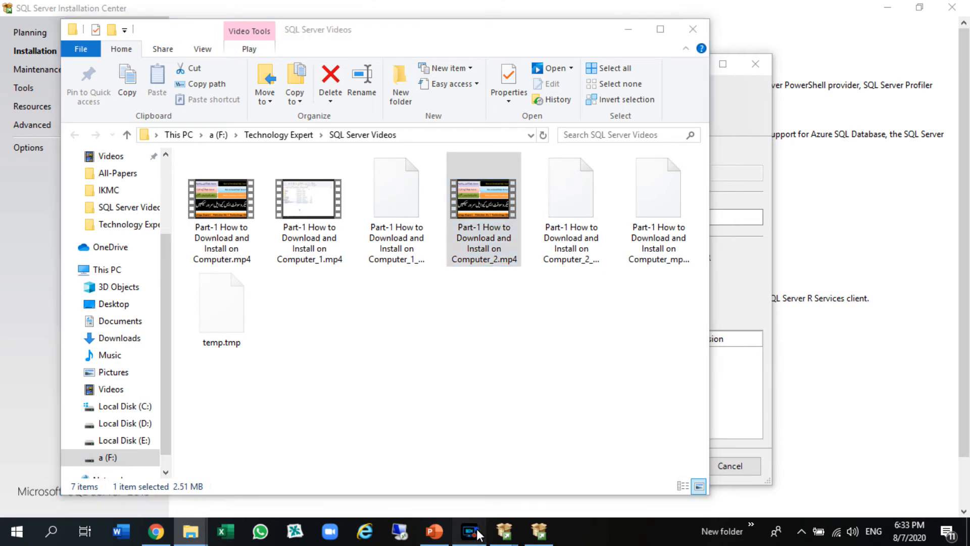
left_click(477, 535)
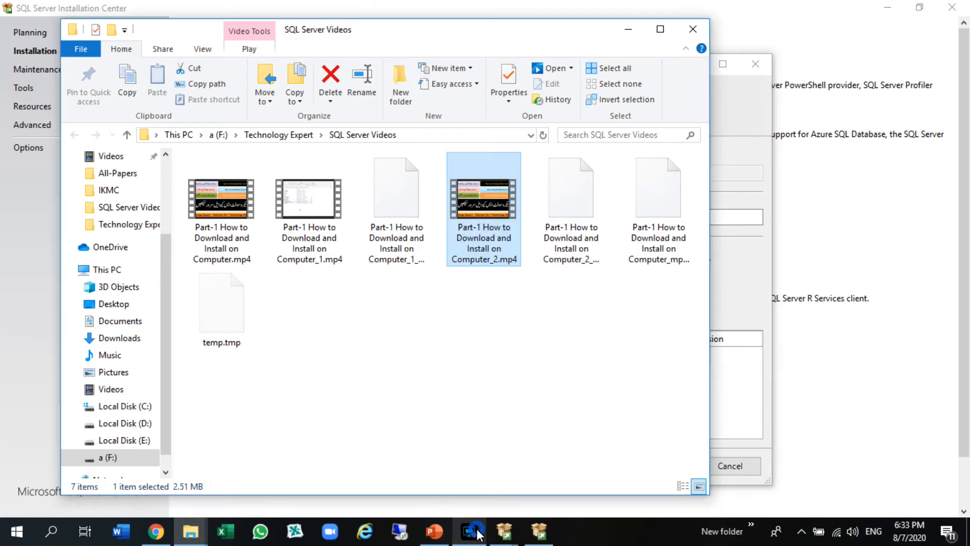
Return to the setup wizard and accept the default MSSQLSERVER instance and the default service accounts.
left_click(539, 531)
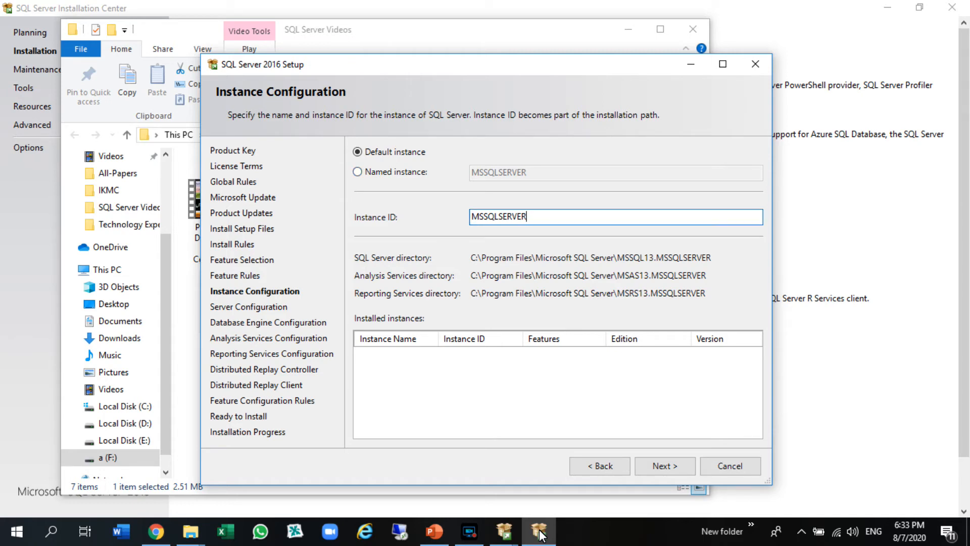
key("Return")
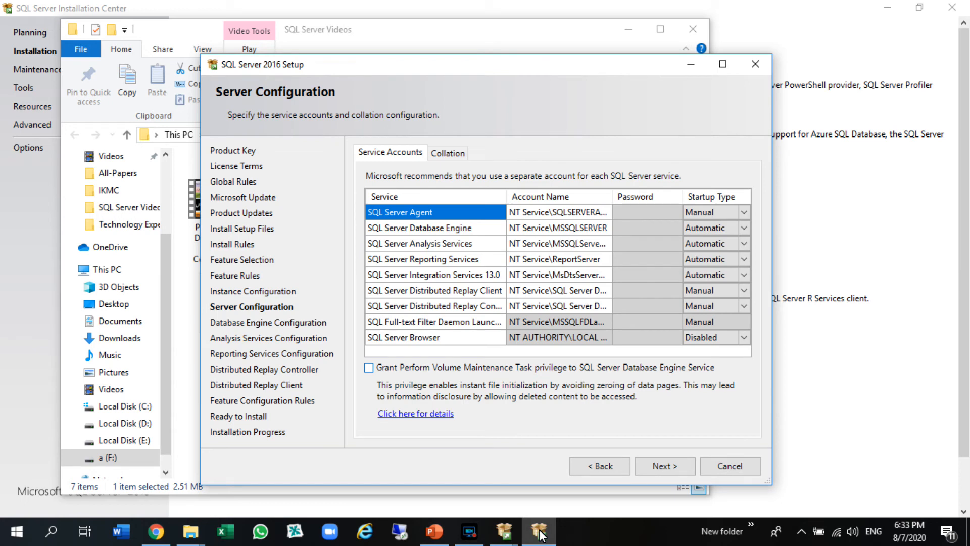
key("Return")
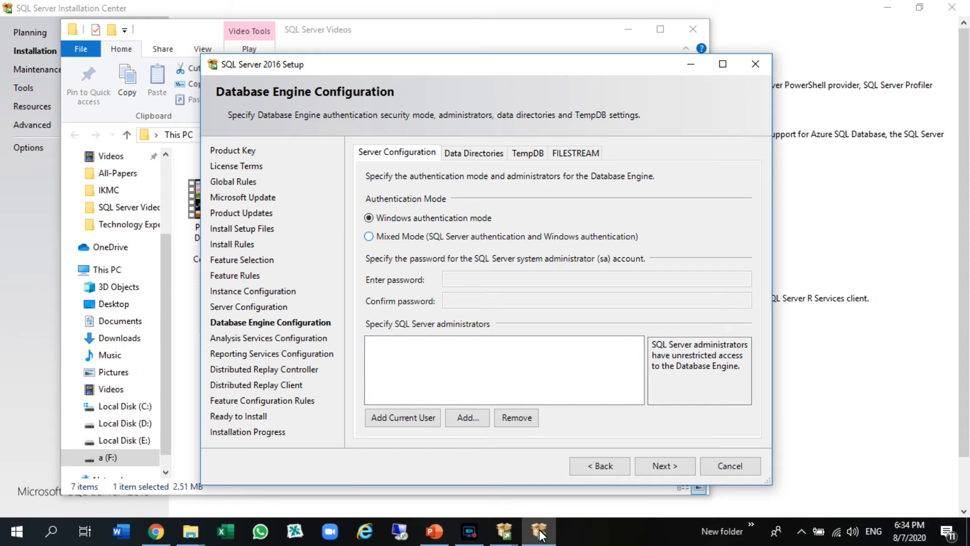
Set the Database Engine authentication to Mixed Mode and enter and confirm the system administrator (sa) password.
key("Down")
key("Tab")
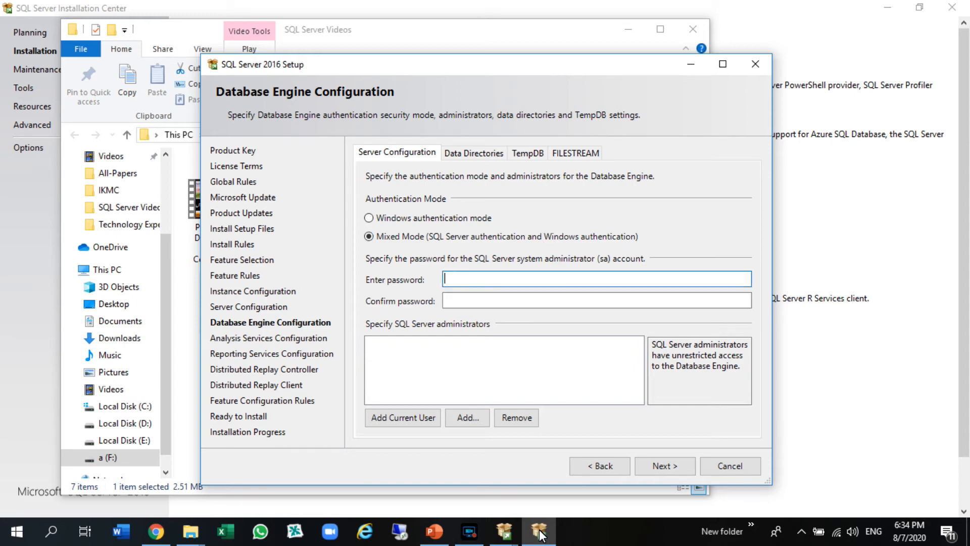
type("123")
key("Tab")
type("123")
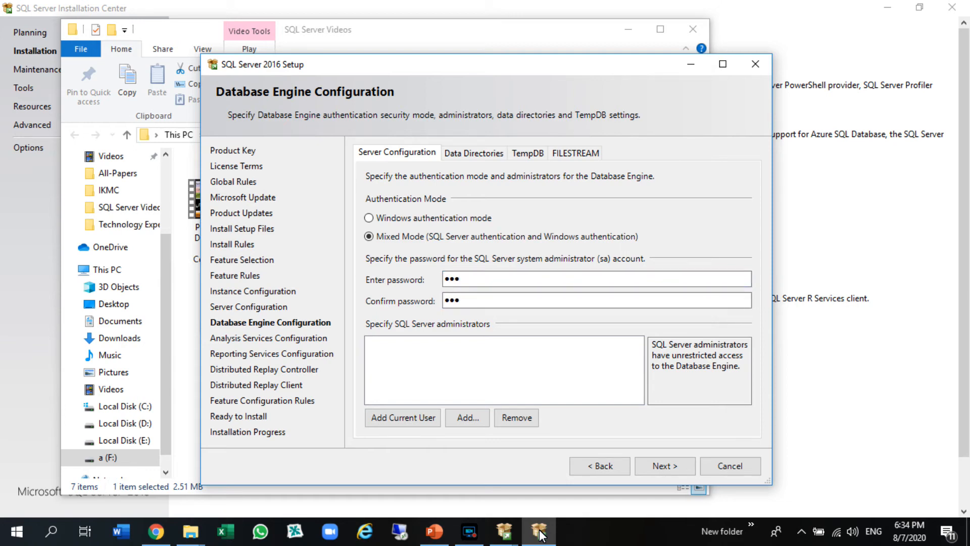
Add the current user as a SQL Server administrator and continue to the Analysis Services configuration.
key("Tab")
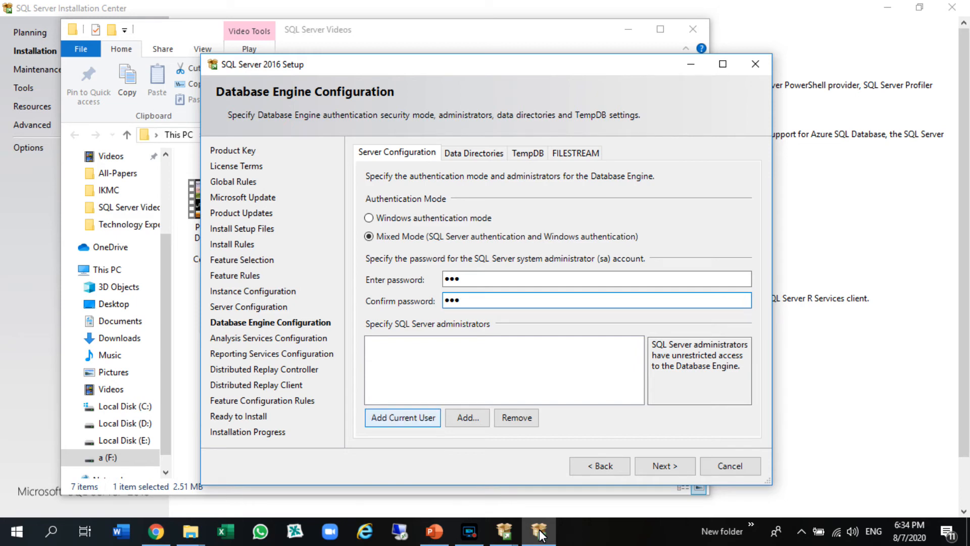
key("Tab")
key("shift+Tab")
left_click(402, 418)
left_click(665, 465)
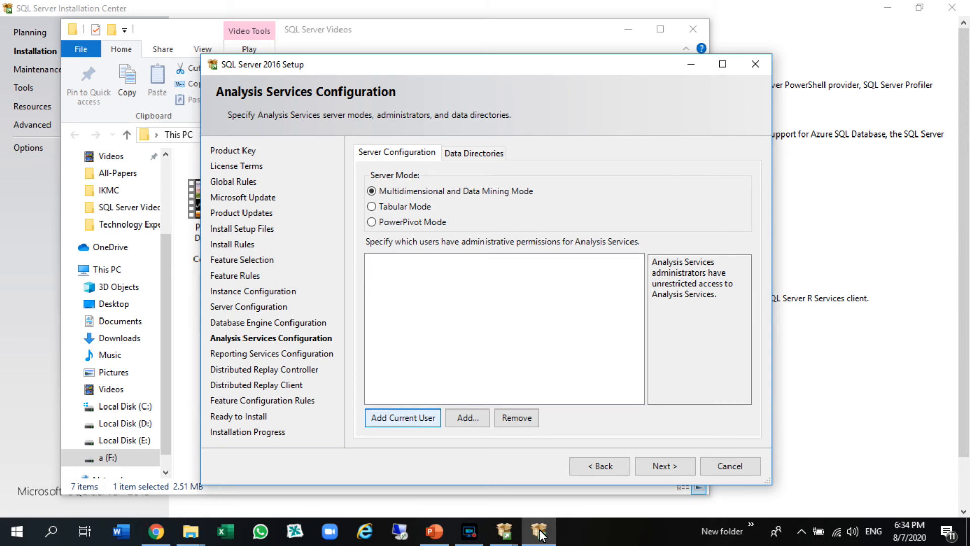
Add the current user as an Analysis Services administrator and accept the default Reporting Services modes.
left_click(403, 417)
left_click(664, 465)
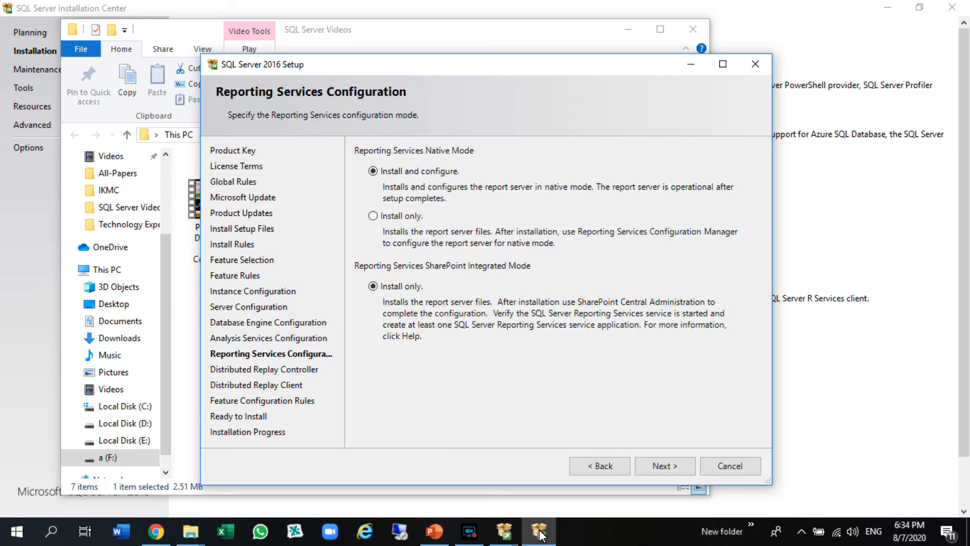
left_click(665, 466)
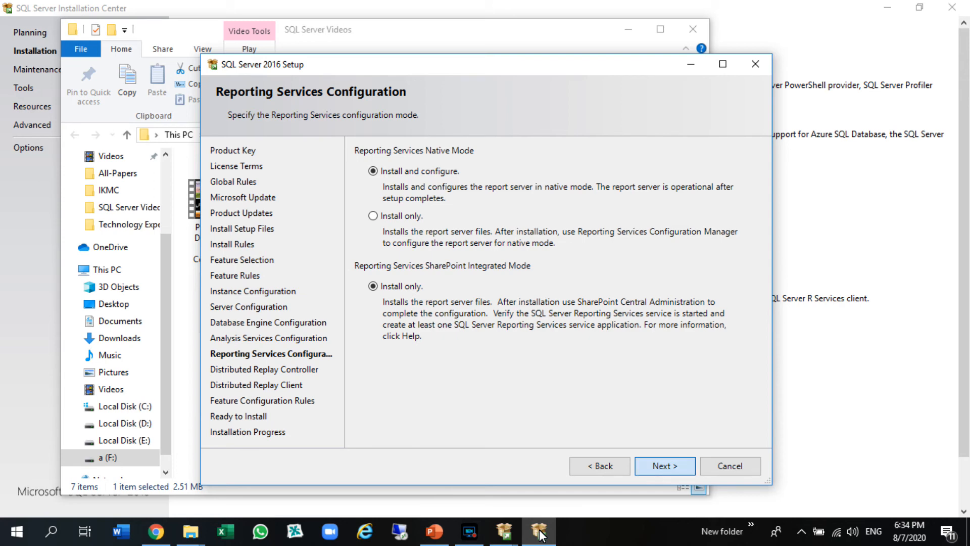
Grant the current user Distributed Replay Controller permissions and start the installation with the default replay client settings.
left_click(391, 429)
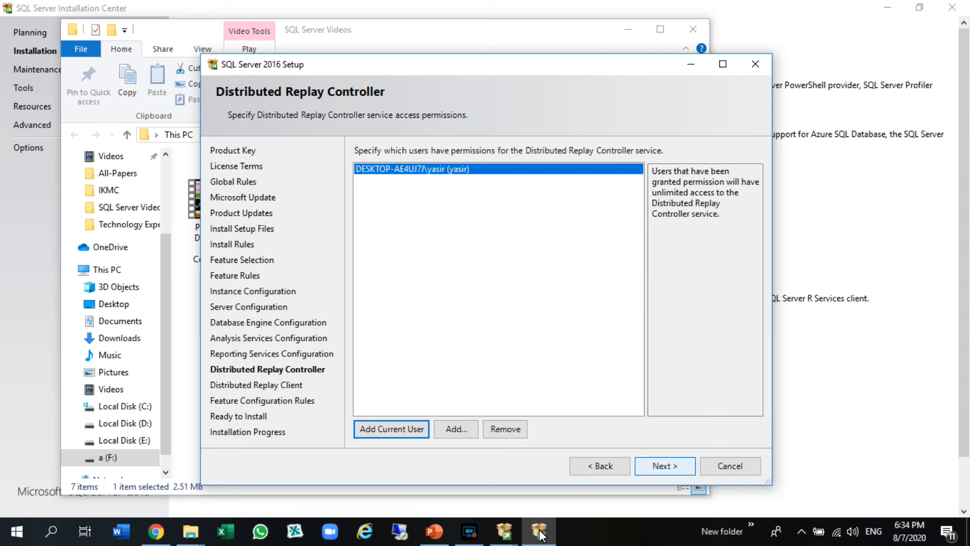
left_click(665, 465)
left_click(665, 465)
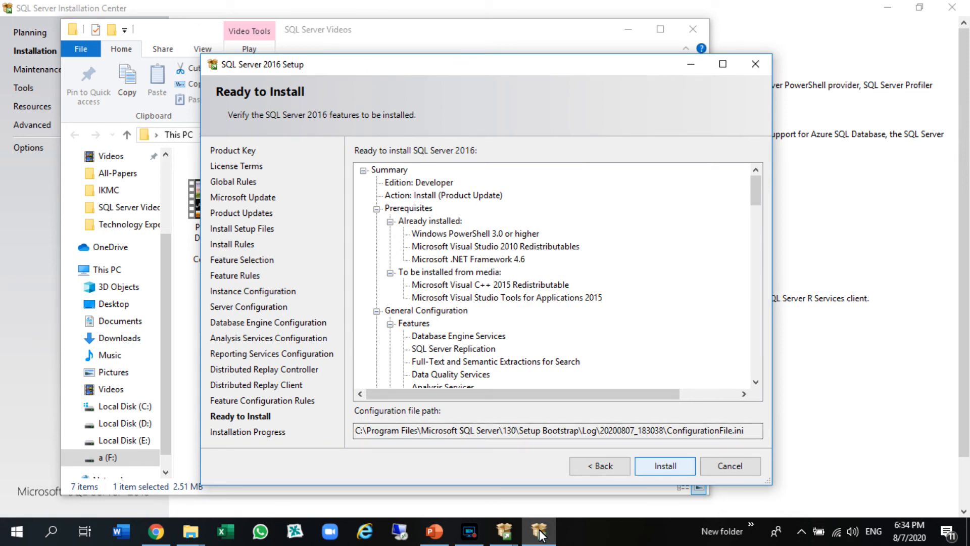
key("Return")
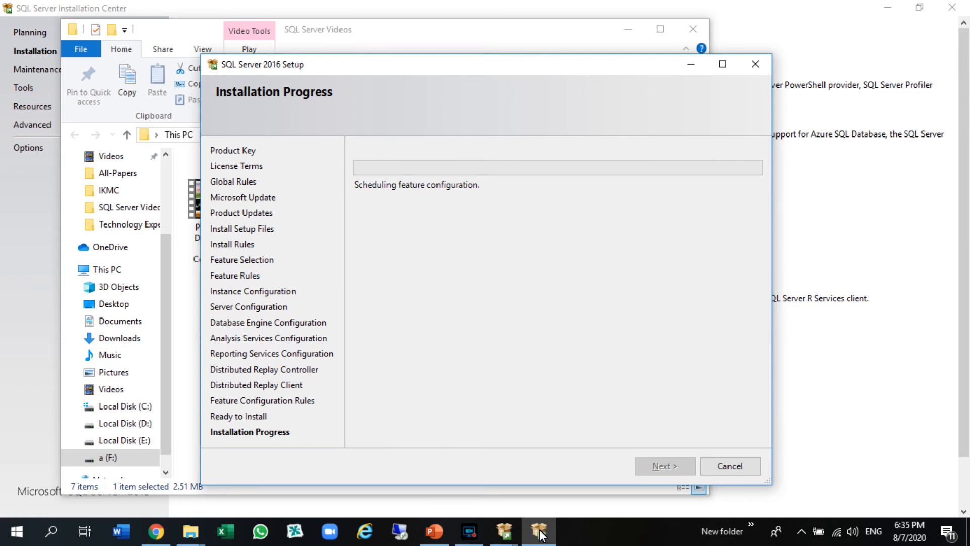
left_click(471, 533)
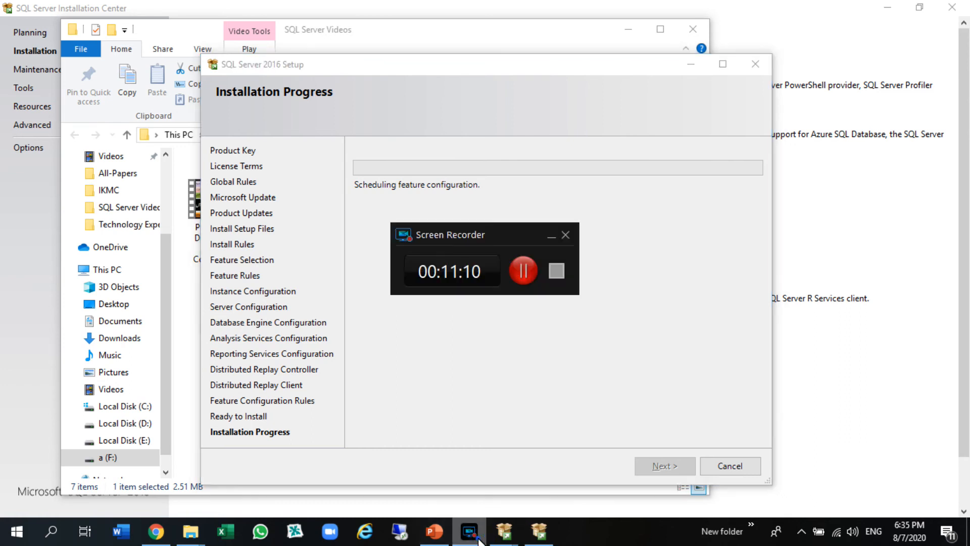
left_click(478, 538)
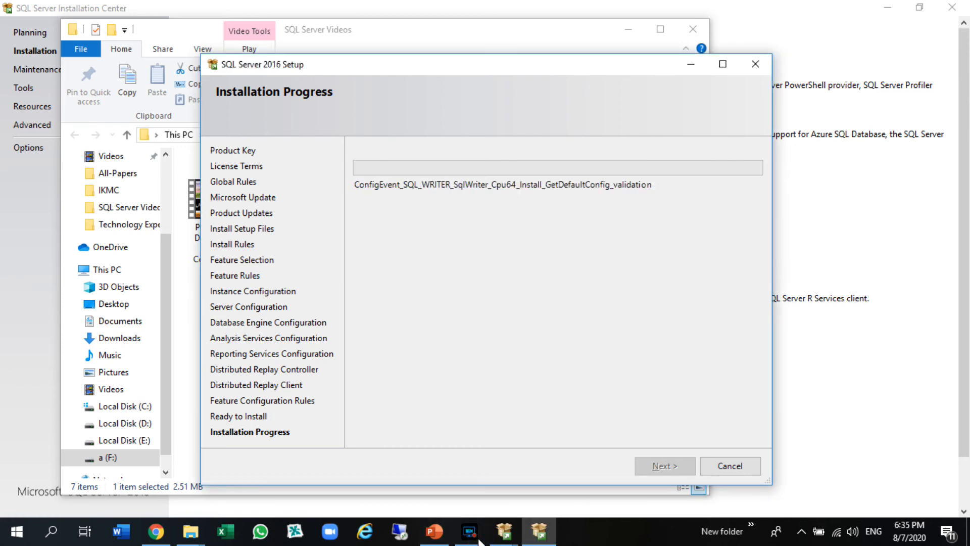
left_click(470, 533)
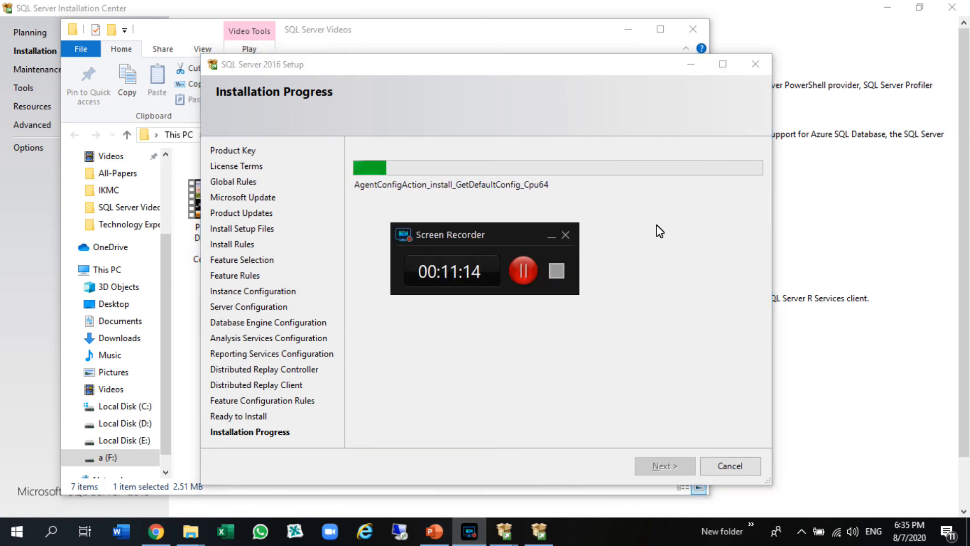
left_click(527, 268)
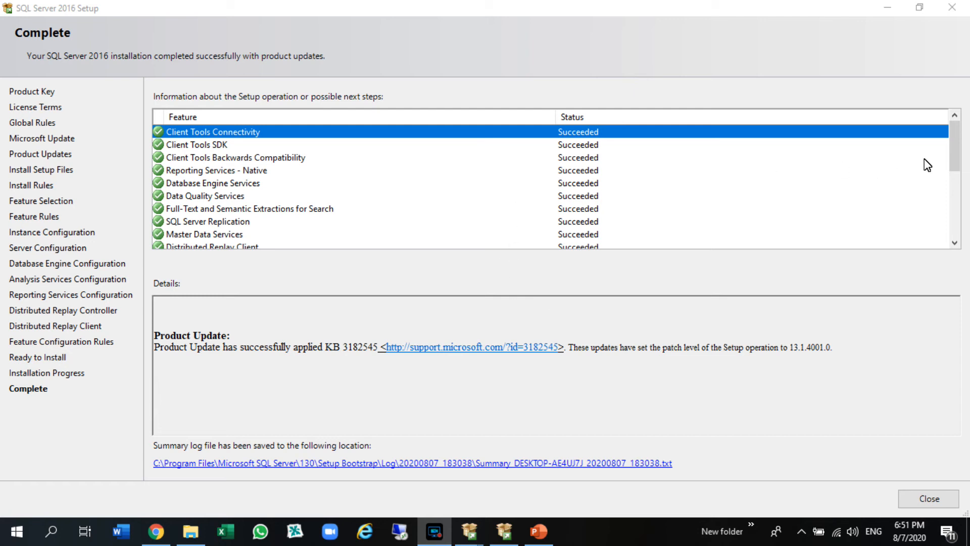
Review the installation status of every SQL Server 2016 feature and close the completed setup wizard.
scroll(953, 146, "down", 2)
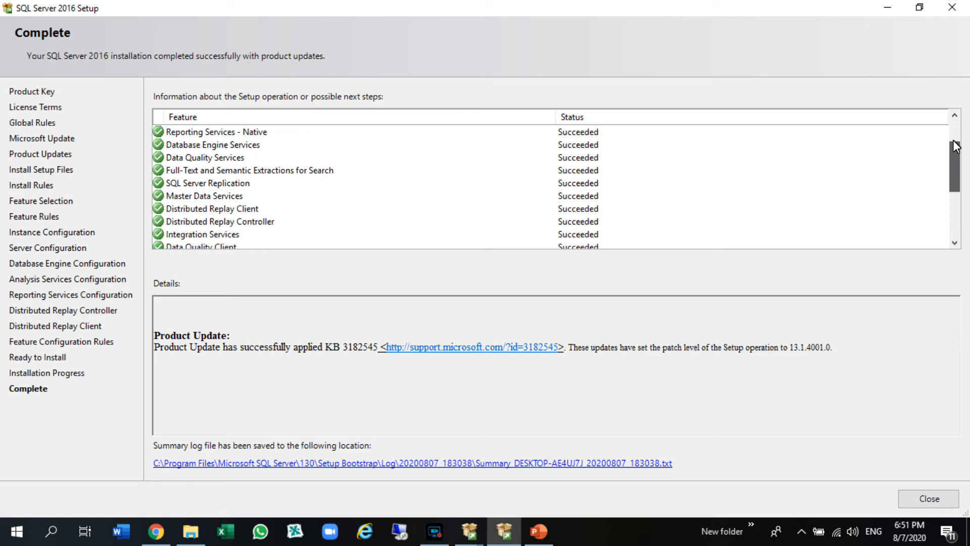
scroll(956, 147, "down", 2)
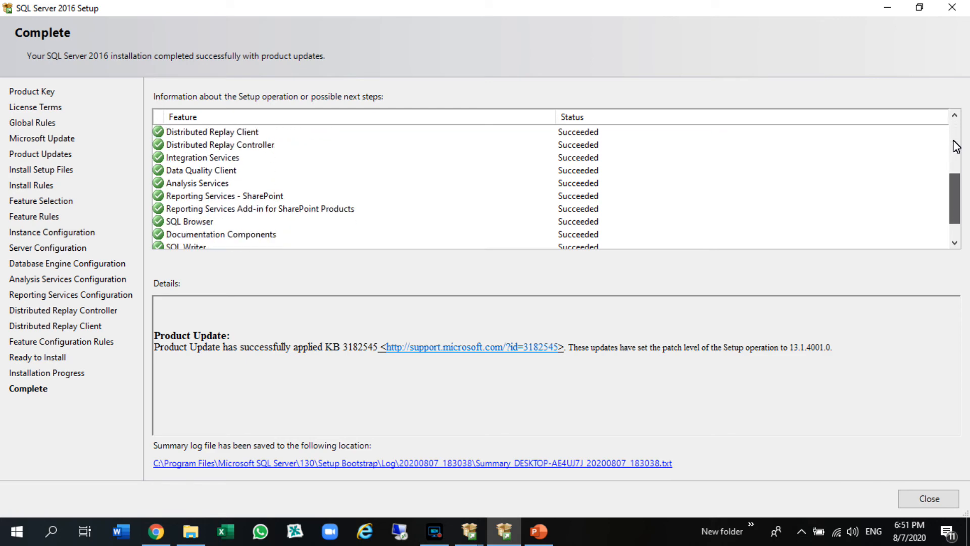
scroll(957, 147, "down", 1)
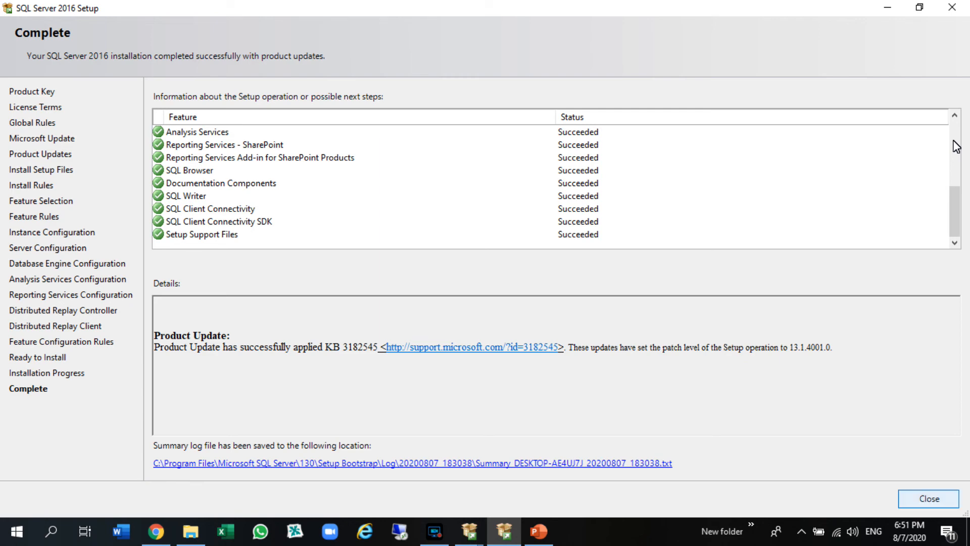
key("Return")
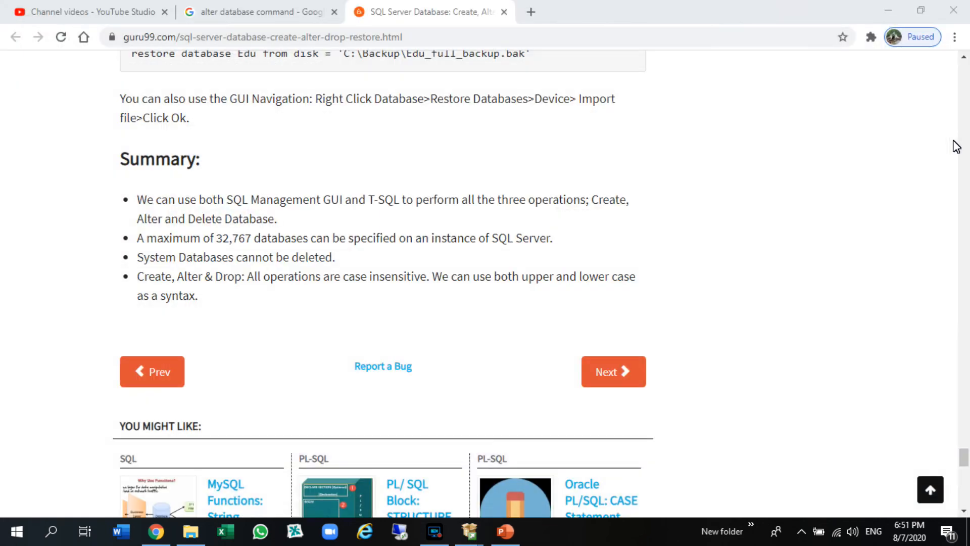
Minimize the browser and Technology Expert folder windows and close the SQL Server Installation Center.
left_click(891, 5)
left_click(891, 6)
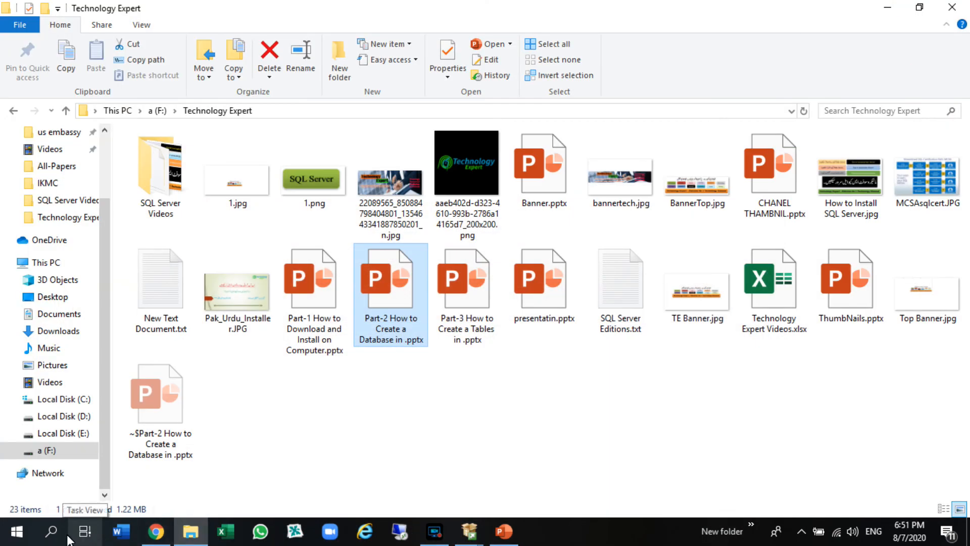
left_click(52, 533)
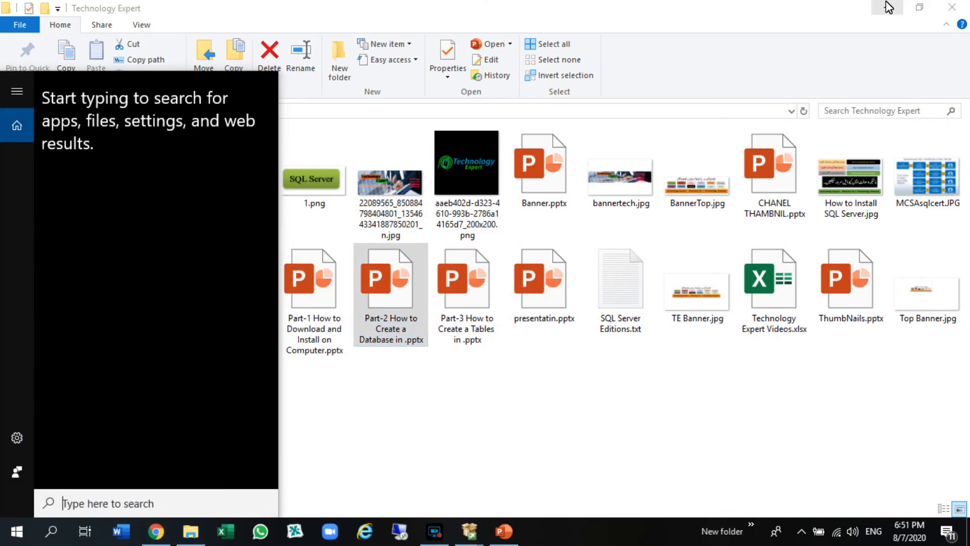
left_click(887, 6)
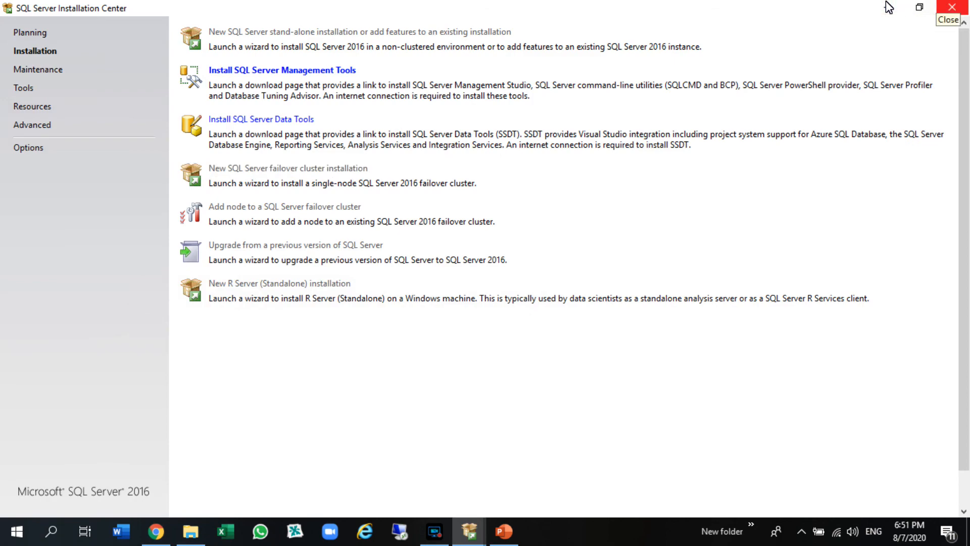
left_click(952, 7)
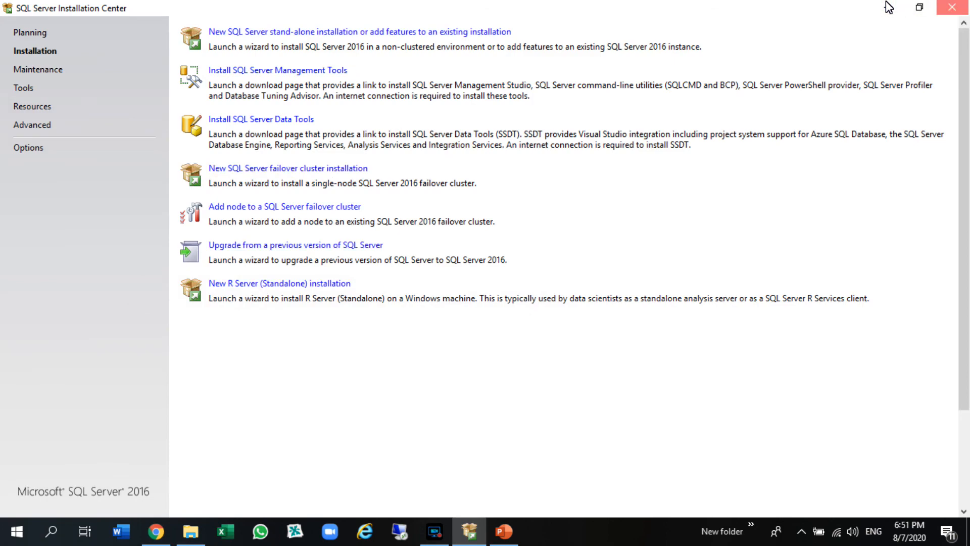
Search Windows for "sql server" to look for the installed SQL Server programs.
left_click(51, 531)
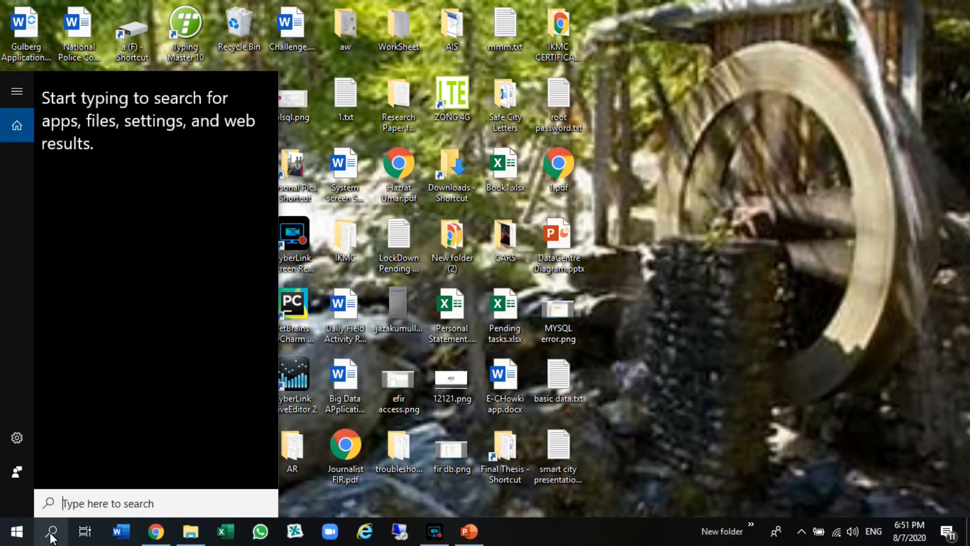
type("sql")
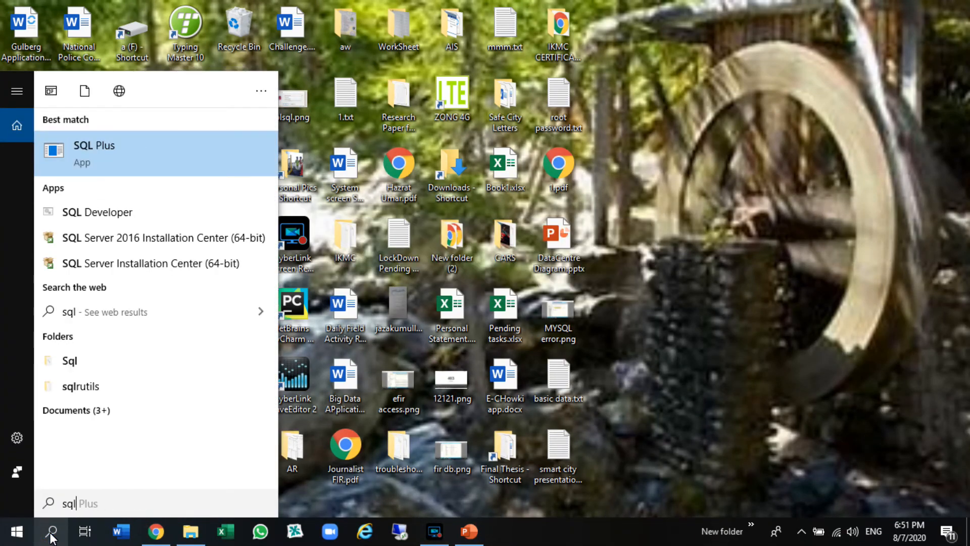
type(" ser")
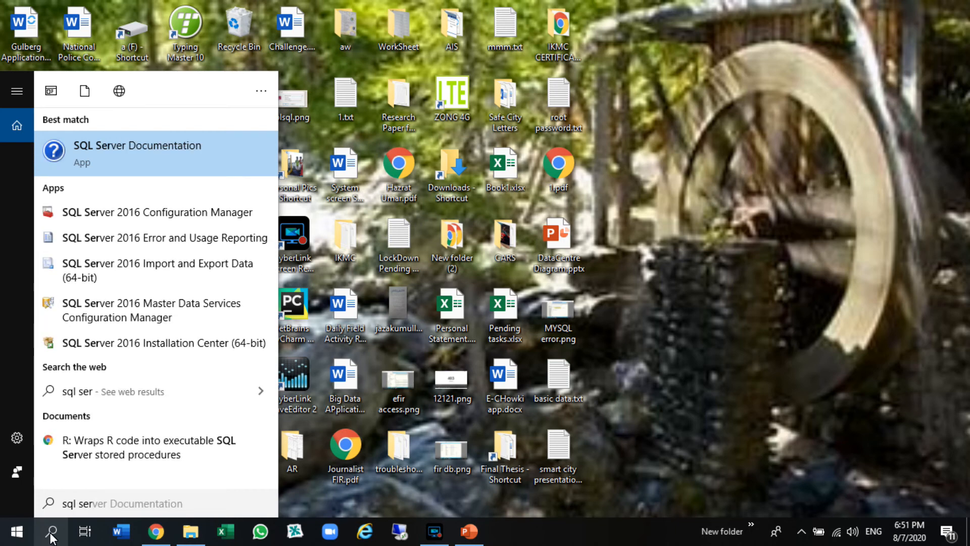
type("ver m")
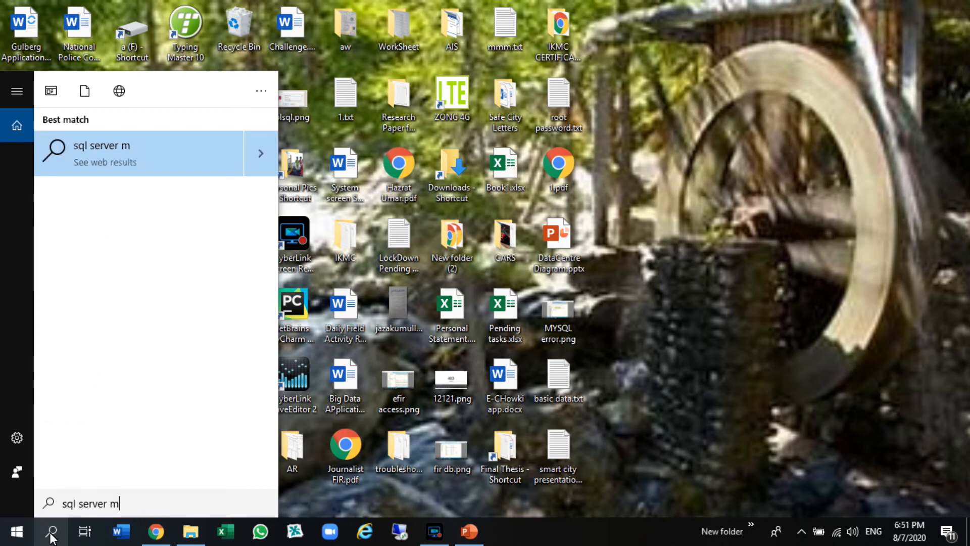
key("BackSpace")
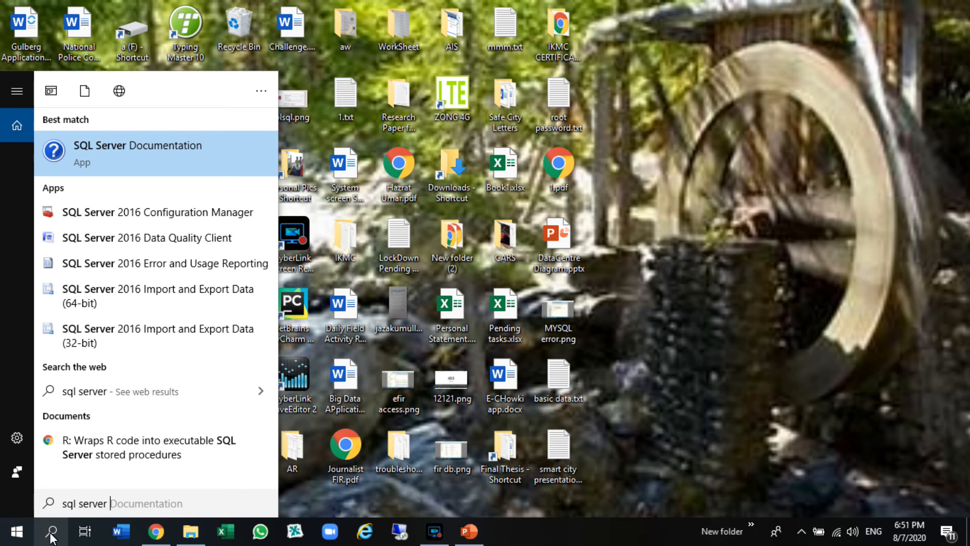